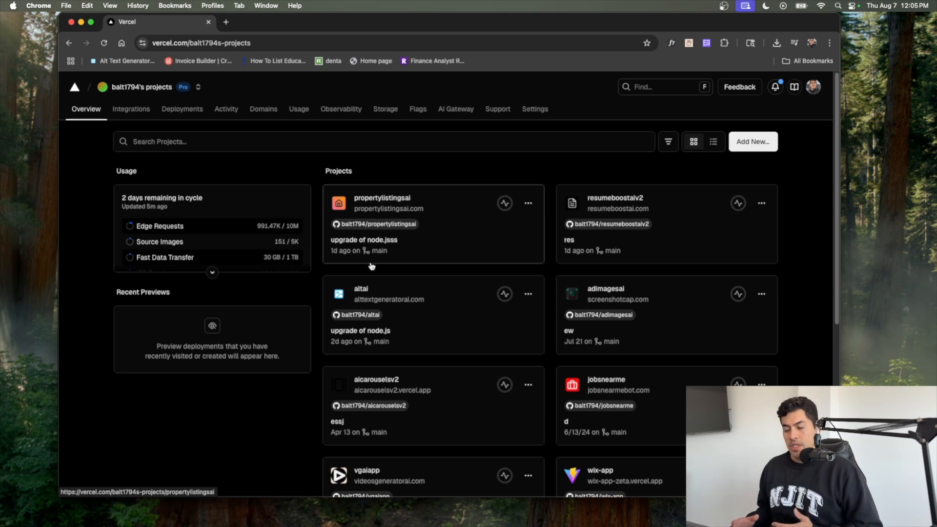
# Open the propertylistingsai project and view its runtime logs.
pyautogui.click(462, 216)
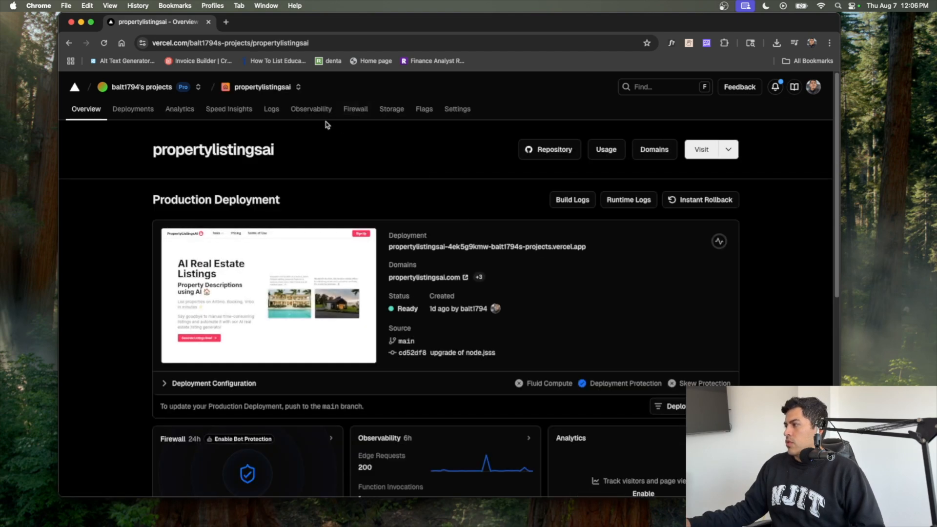
pyautogui.click(271, 109)
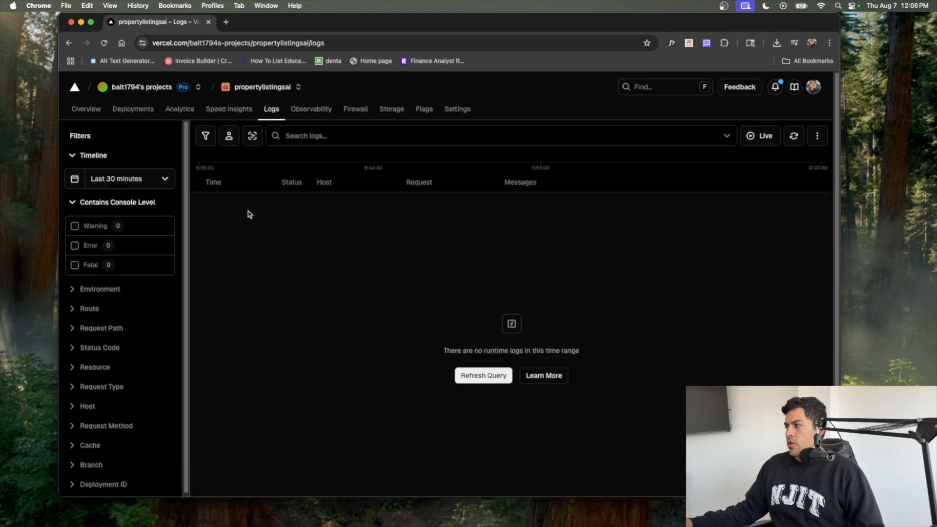
pyautogui.press('super+bracketleft')
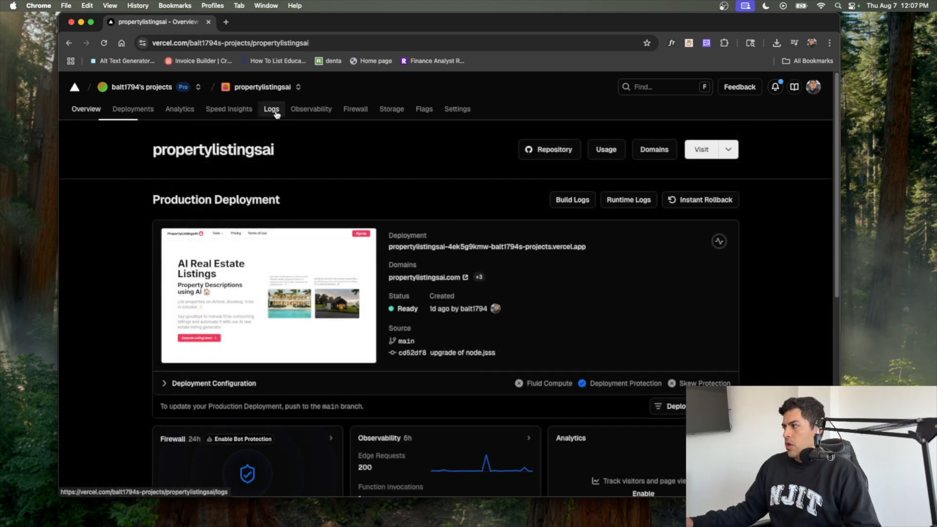
pyautogui.click(278, 112)
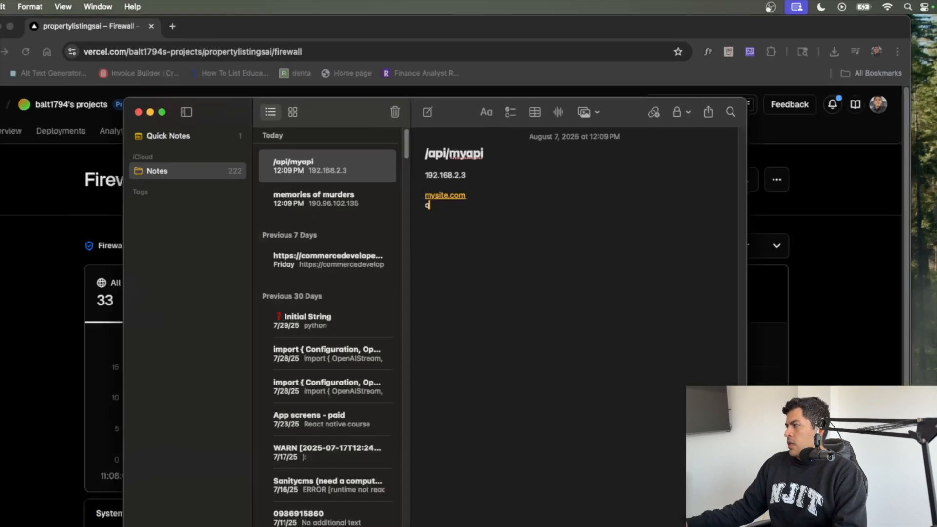
# Correct the API path in the note to /api/my-api and remove the stray letter below mysite.com.
pyautogui.write('q')
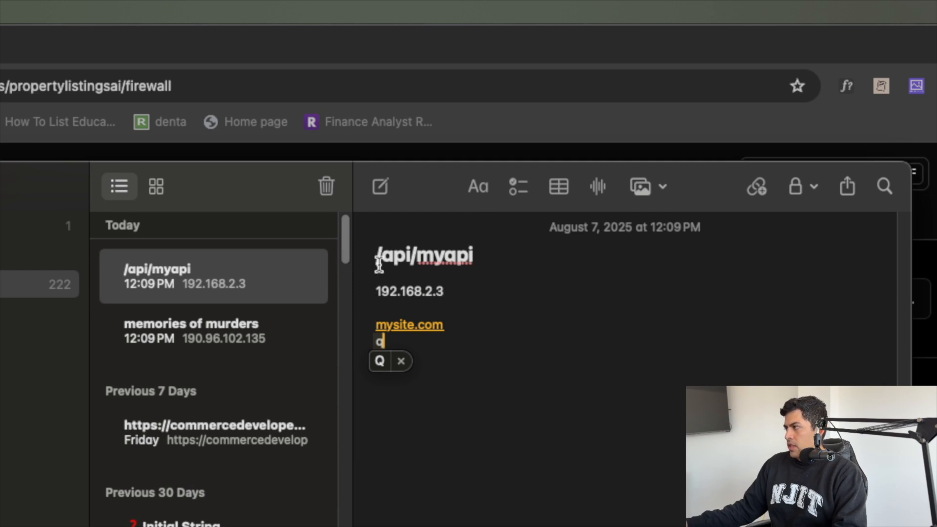
pyautogui.click(447, 255)
pyautogui.write('-')
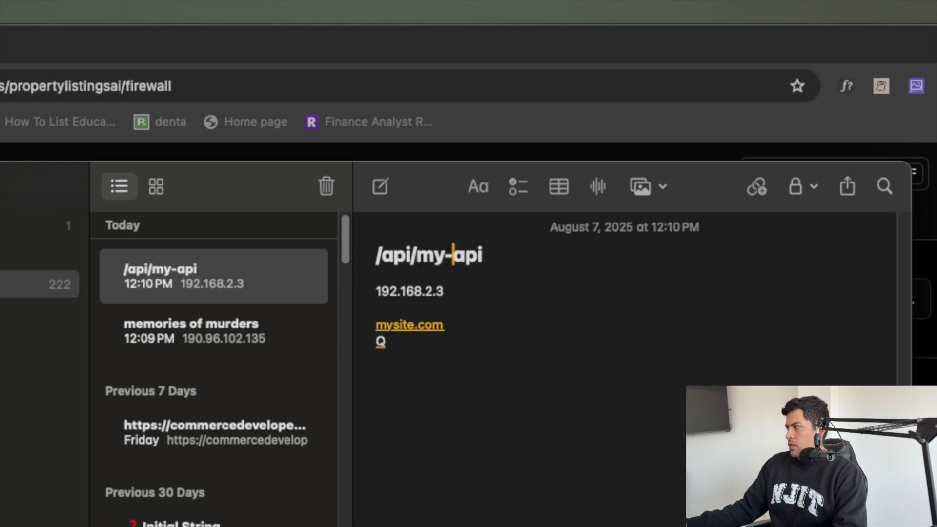
pyautogui.press('Down')
pyautogui.press('Down')
pyautogui.press('Down')
pyautogui.press('Down')
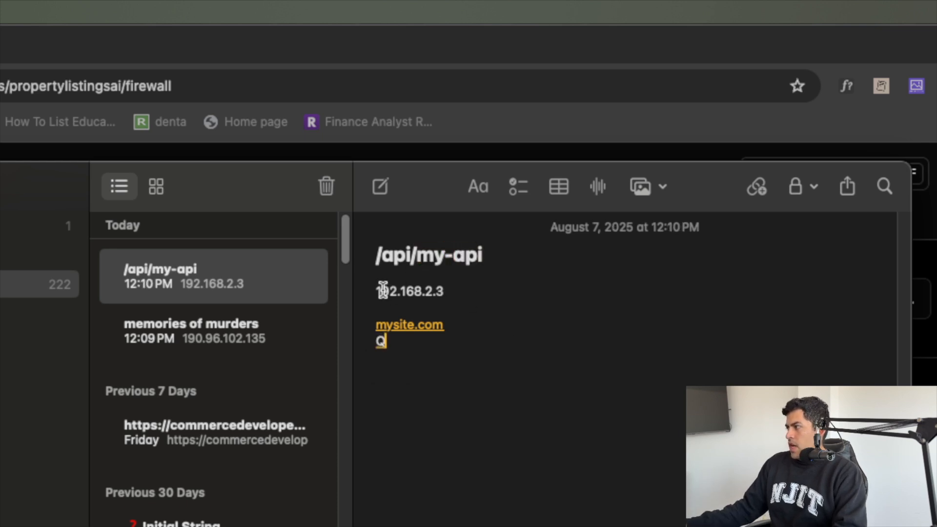
pyautogui.moveTo(464, 288); pyautogui.dragTo(337, 288)
pyautogui.click(489, 309)
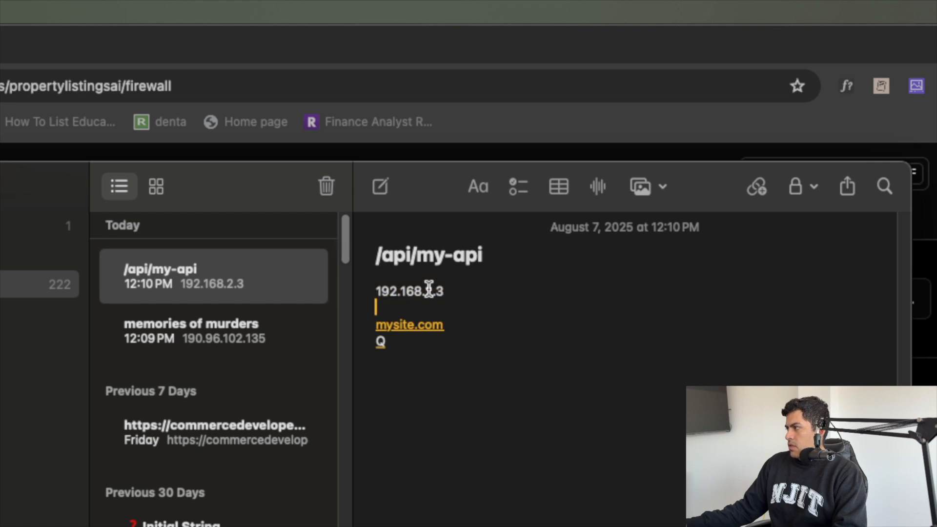
pyautogui.click(411, 341)
pyautogui.press('BackSpace')
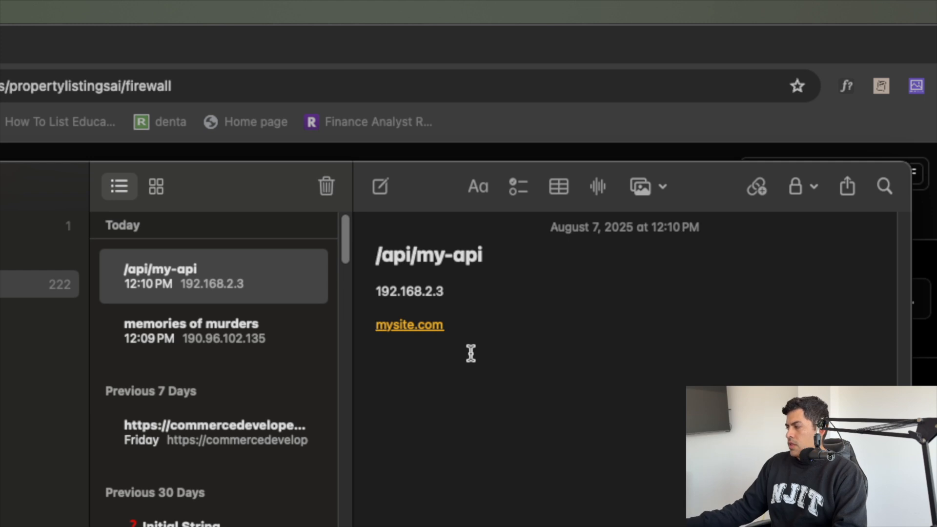
# Highlight the API path, the IP address and the domain in the note one after another.
pyautogui.click(509, 257)
pyautogui.hotkey('shift', 'Left')
pyautogui.hotkey('shift', 'Left')
pyautogui.hotkey('shift', 'Left')
pyautogui.hotkey('shift', 'Left')
pyautogui.hotkey('shift', 'Left')
pyautogui.hotkey('shift', 'Left')
pyautogui.hotkey('shift', 'Left')
pyautogui.hotkey('shift', 'Left')
pyautogui.hotkey('shift', 'Left')
pyautogui.hotkey('shift', 'Left')
pyautogui.hotkey('shift', 'Left')
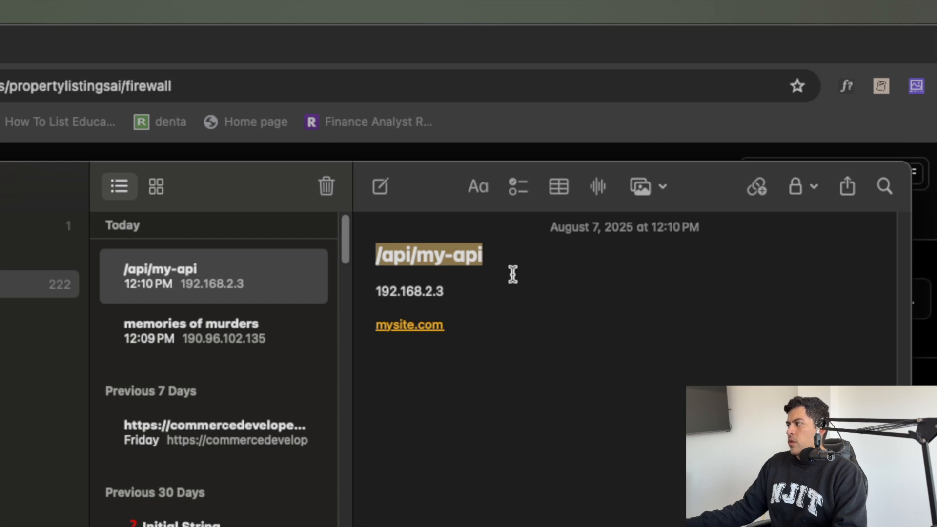
pyautogui.moveTo(448, 292); pyautogui.dragTo(351, 291)
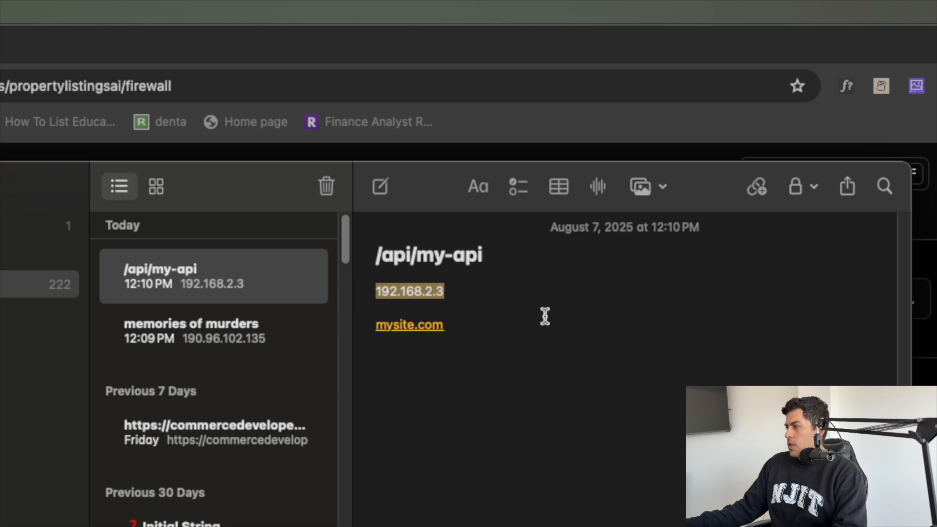
pyautogui.click(469, 327)
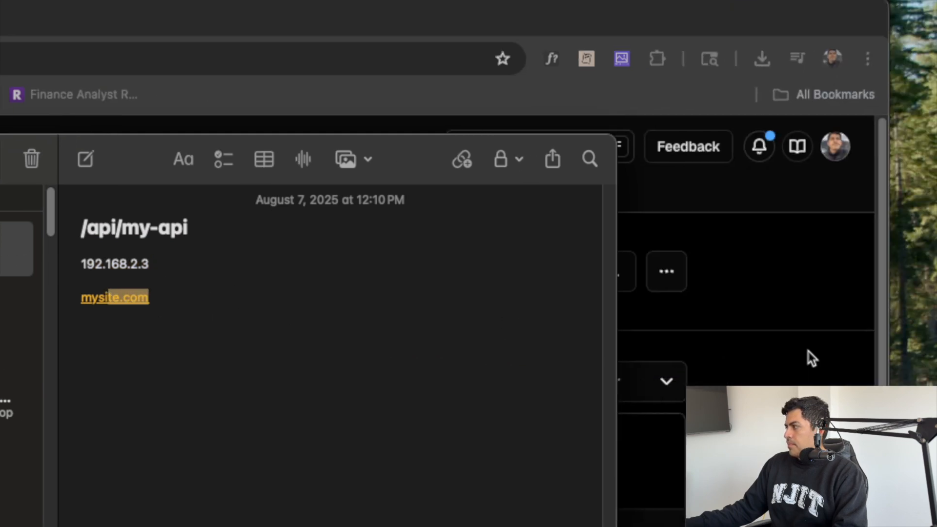
# Switch to Chrome, start a new firewall IP block and fill its address with 192.168.2.3 copied from the note.
pyautogui.click(809, 357)
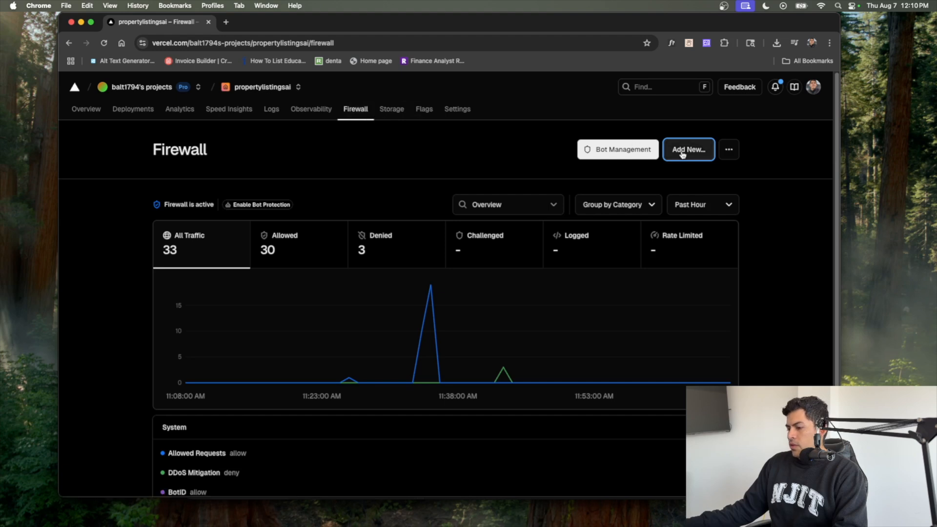
pyautogui.click(682, 154)
pyautogui.click(710, 214)
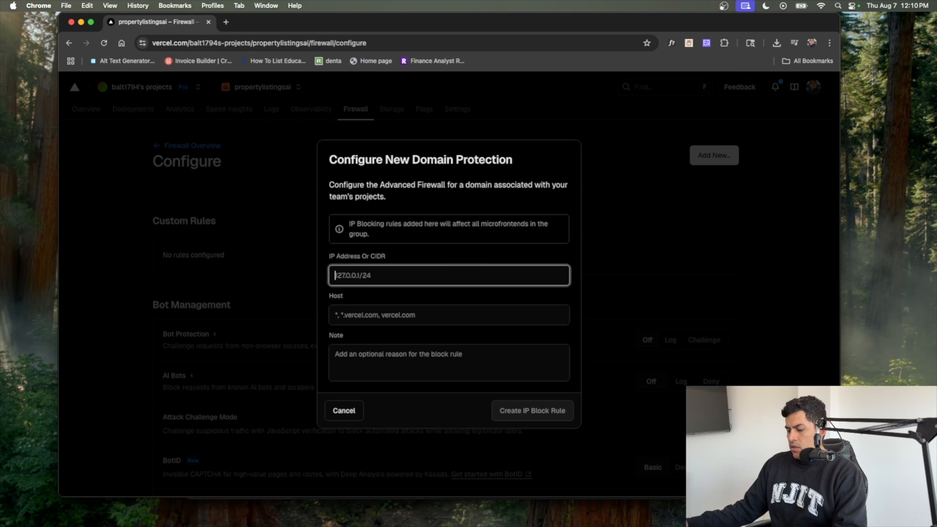
pyautogui.press('super+Tab')
pyautogui.click(480, 142)
pyautogui.moveTo(480, 142); pyautogui.dragTo(434, 146)
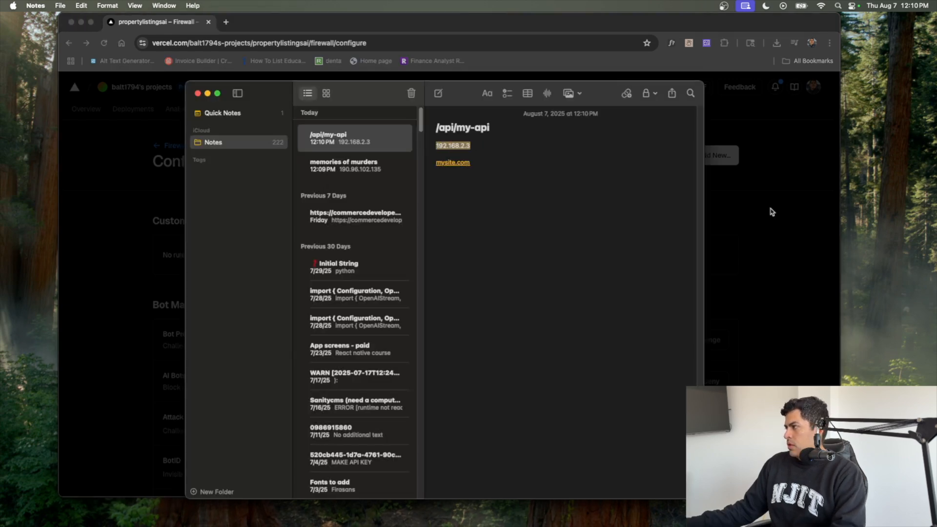
pyautogui.press('super+c')
pyautogui.press('super+Tab')
pyautogui.press('super+v')
# Set the block rule's host to propertylistingsai.com and create the IP block rule.
pyautogui.click(377, 318)
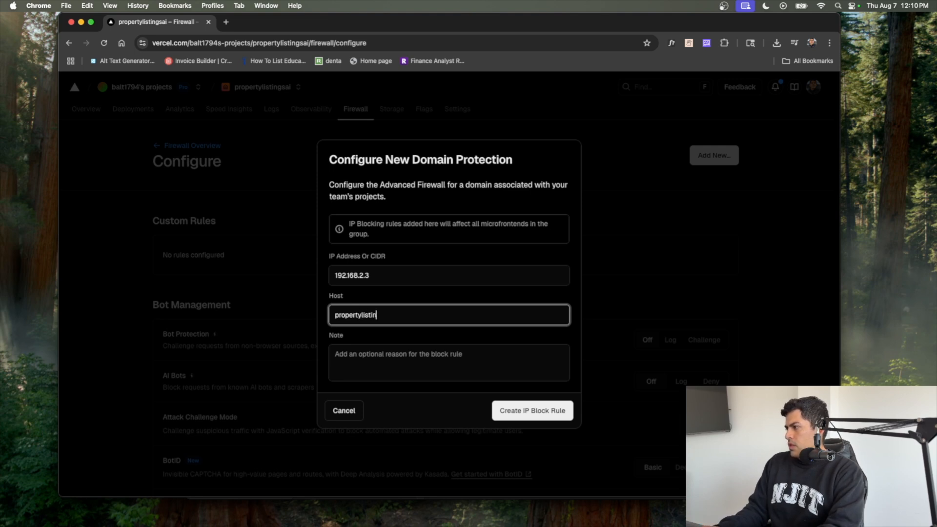
pyautogui.write('ai.com')
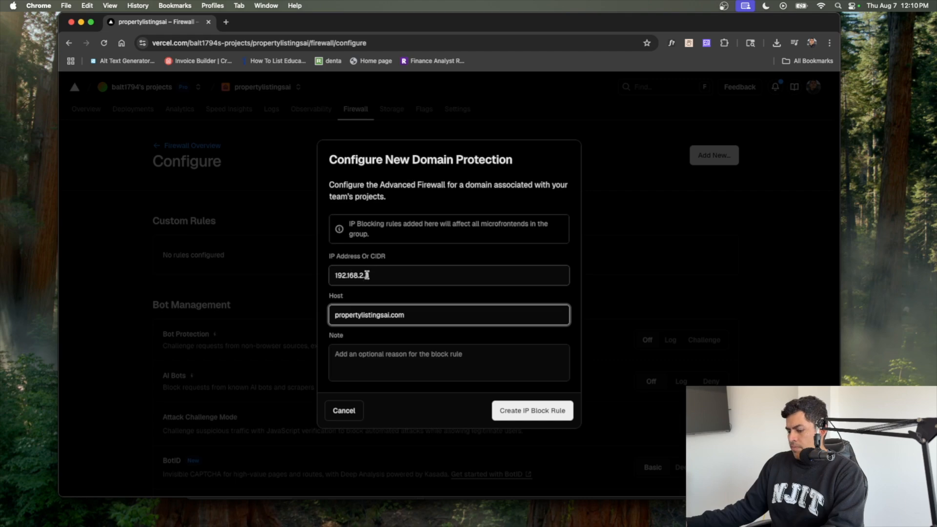
pyautogui.write('q')
pyautogui.click(403, 270)
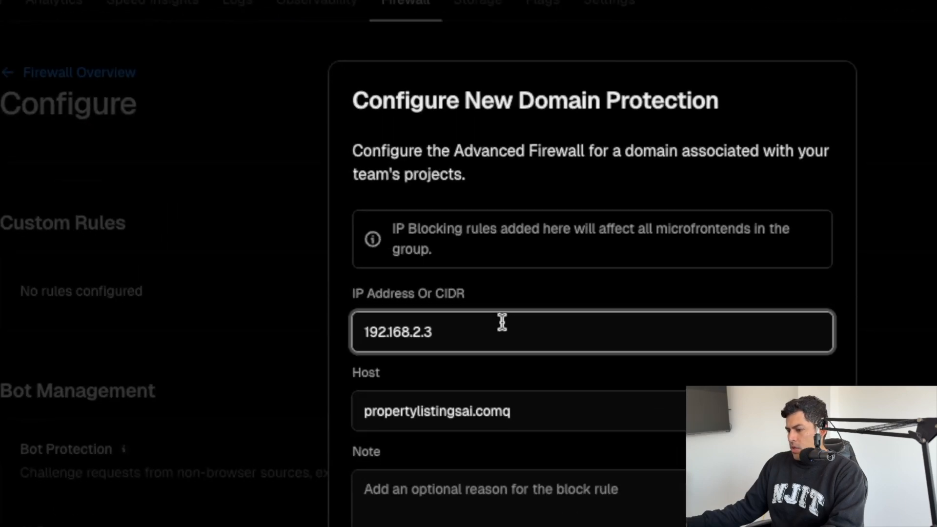
pyautogui.click(554, 412)
pyautogui.press('BackSpace')
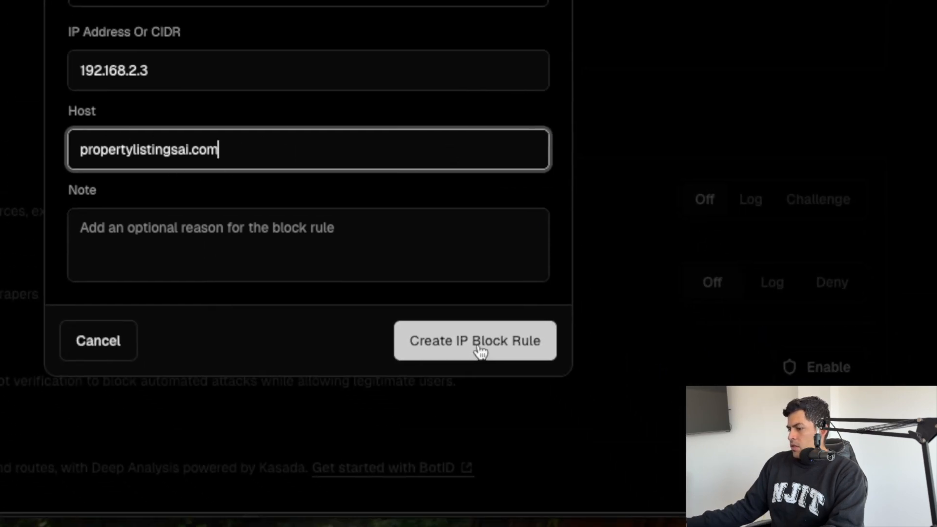
pyautogui.click(526, 399)
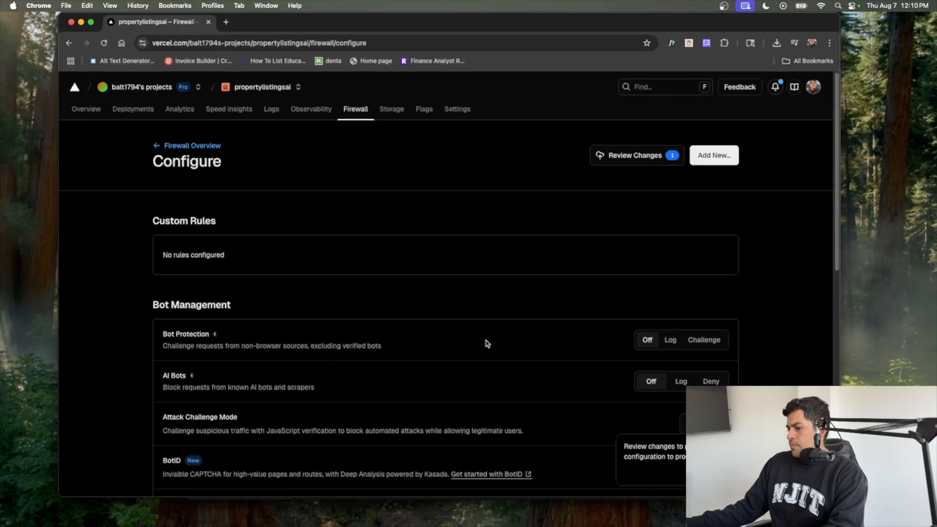
pyautogui.scroll(-10, 521, 318)
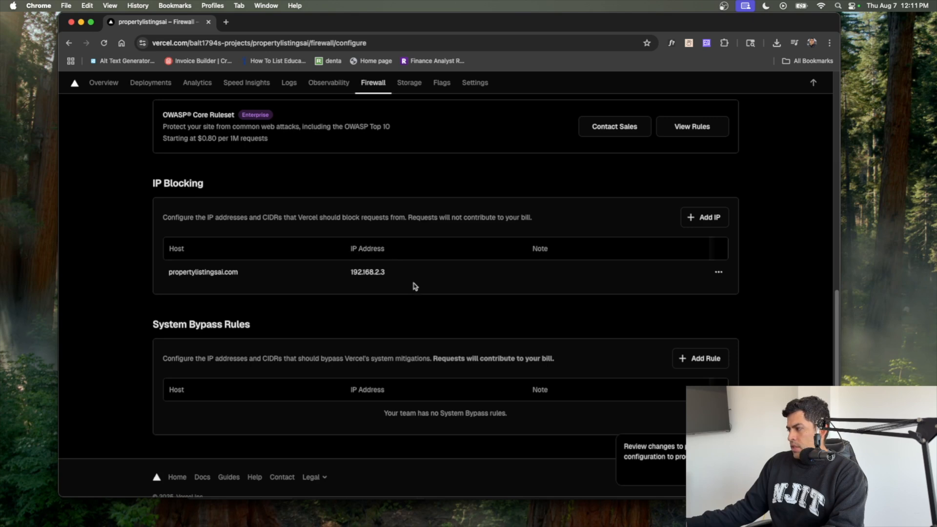
# Start a new rate limit rule that applies when the request path equals /api/my-api.
pyautogui.scroll(10, 426, 278)
pyautogui.click(710, 156)
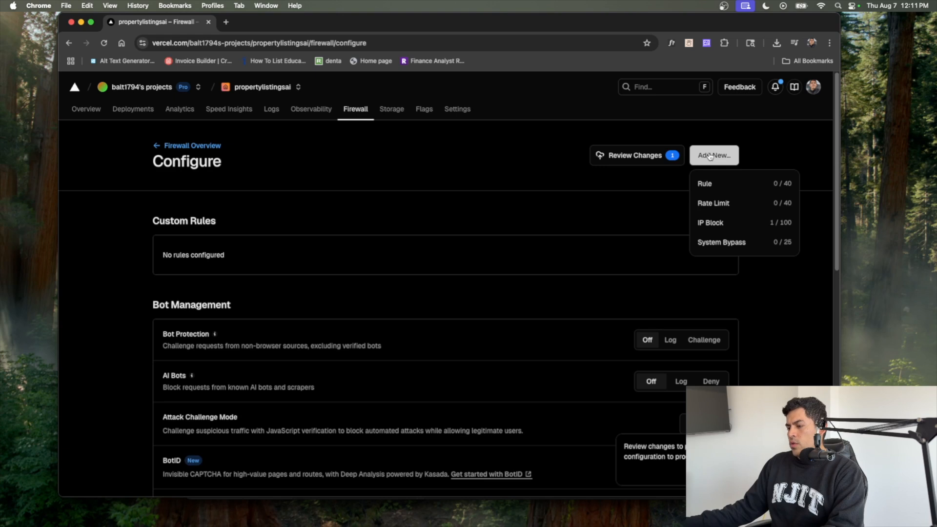
pyautogui.click(736, 205)
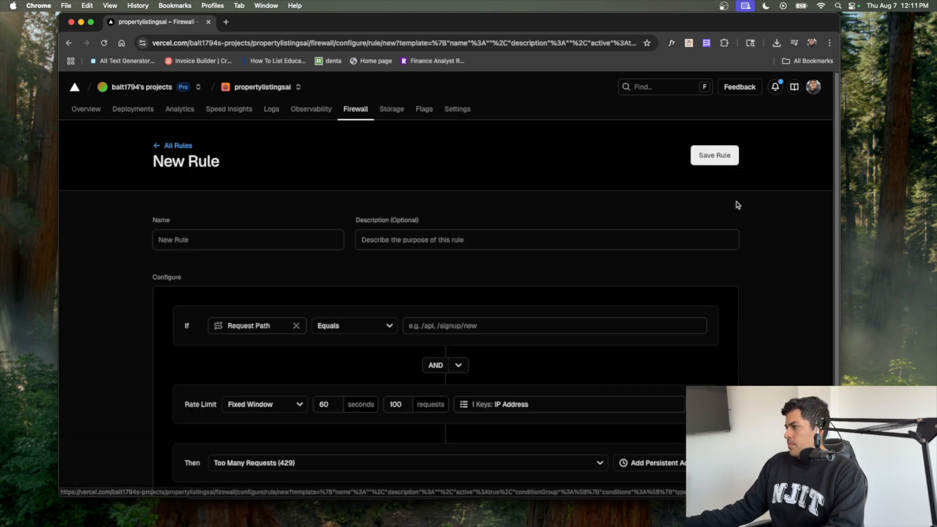
pyautogui.scroll(-3, 346, 234)
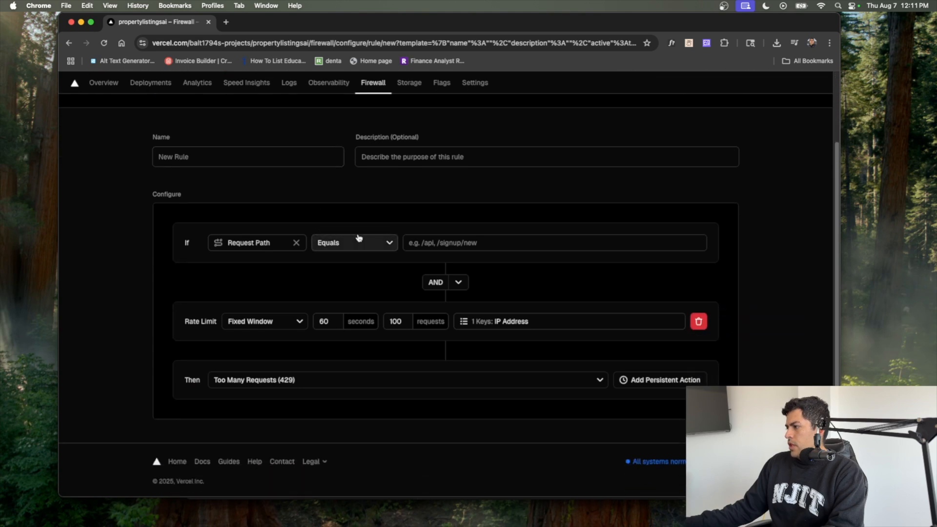
pyautogui.click(485, 243)
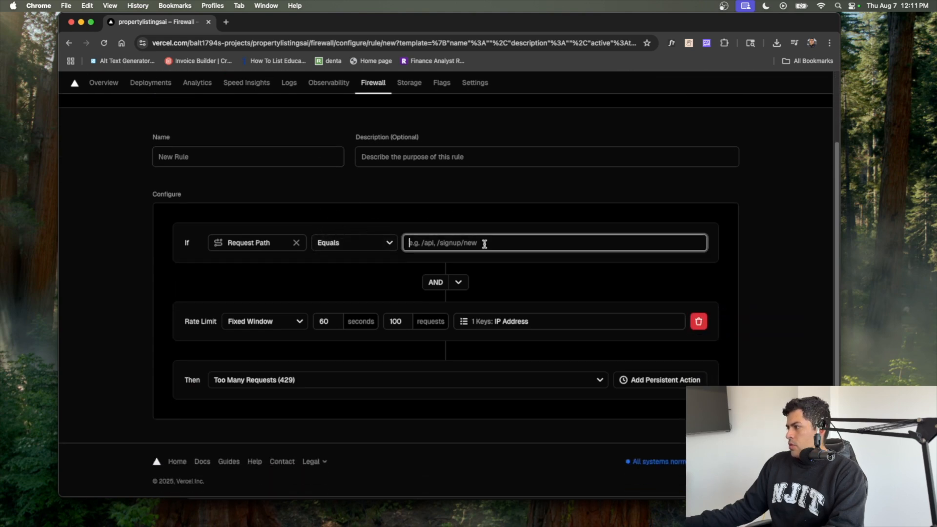
pyautogui.write('q')
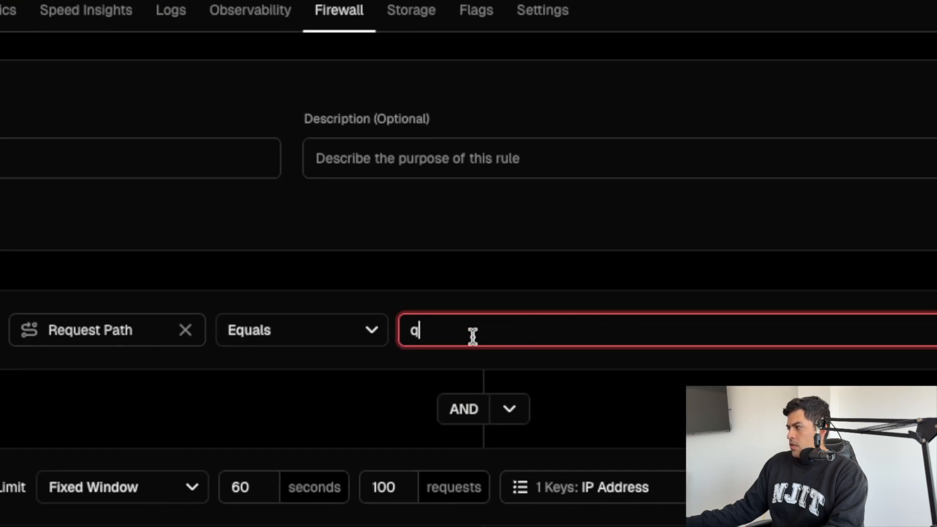
pyautogui.press('BackSpace')
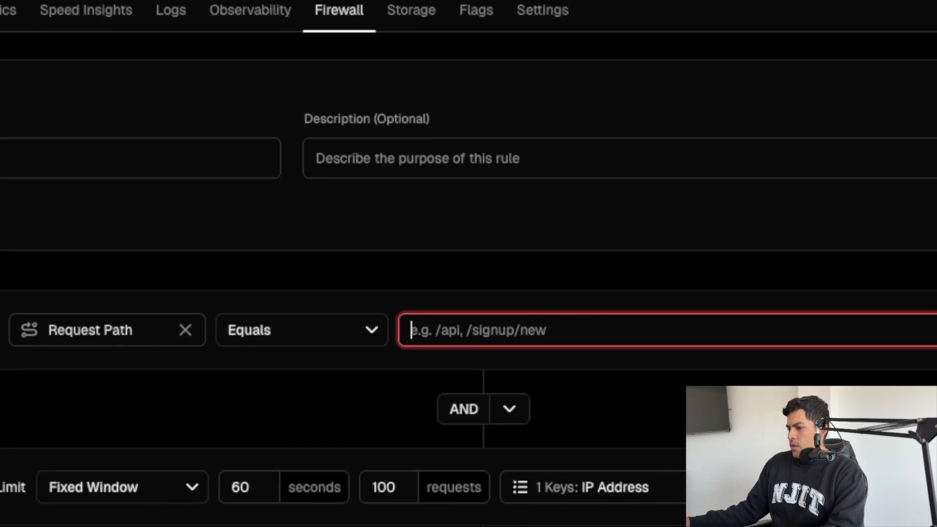
pyautogui.write('/')
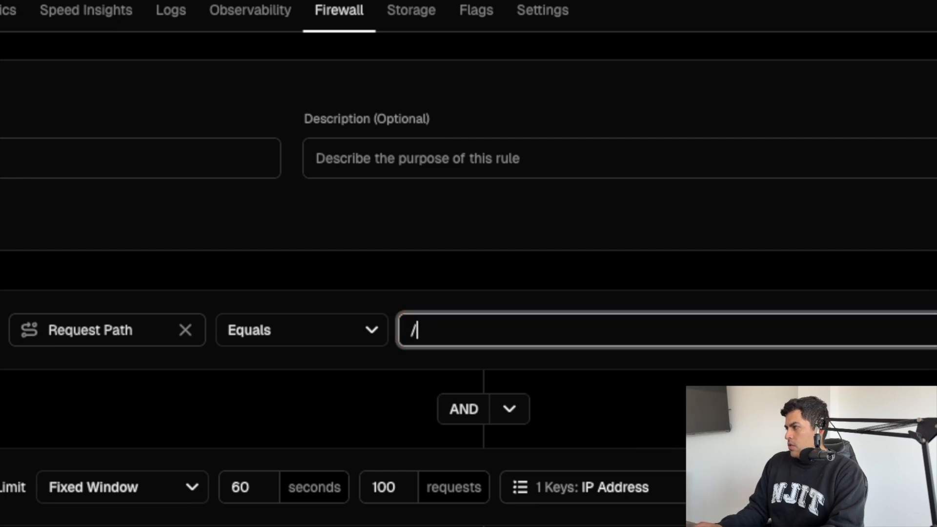
pyautogui.write('api/')
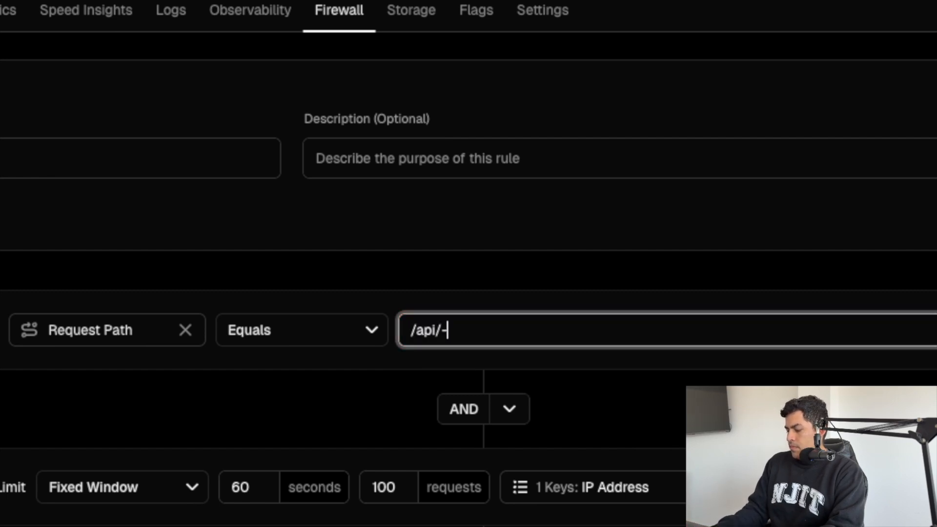
pyautogui.write('my-api')
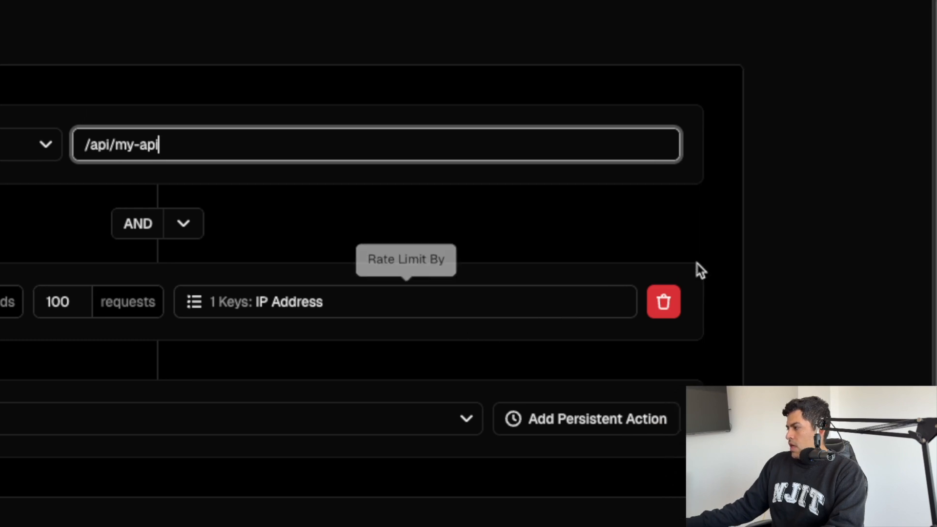
# Add User Agent to the rate limit keys alongside IP Address and try to save the rule.
pyautogui.click(276, 309)
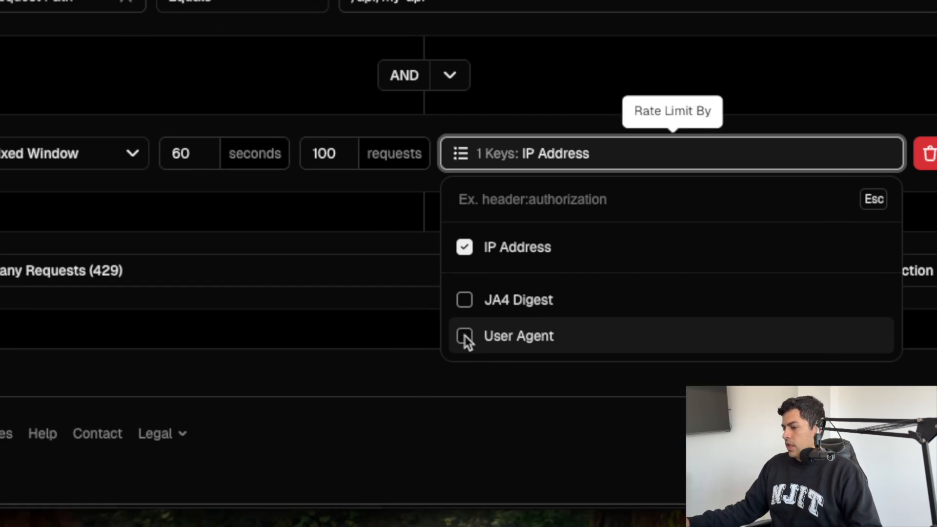
pyautogui.click(198, 486)
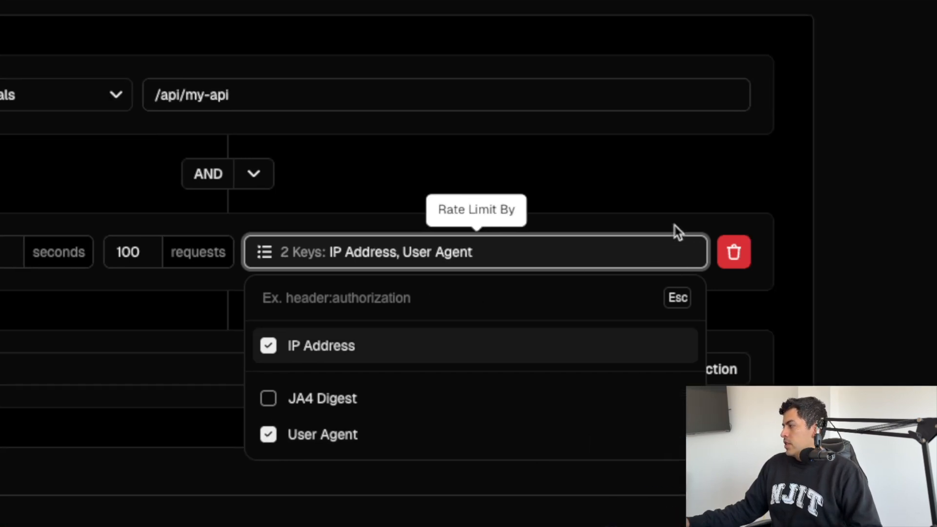
pyautogui.click(906, 74)
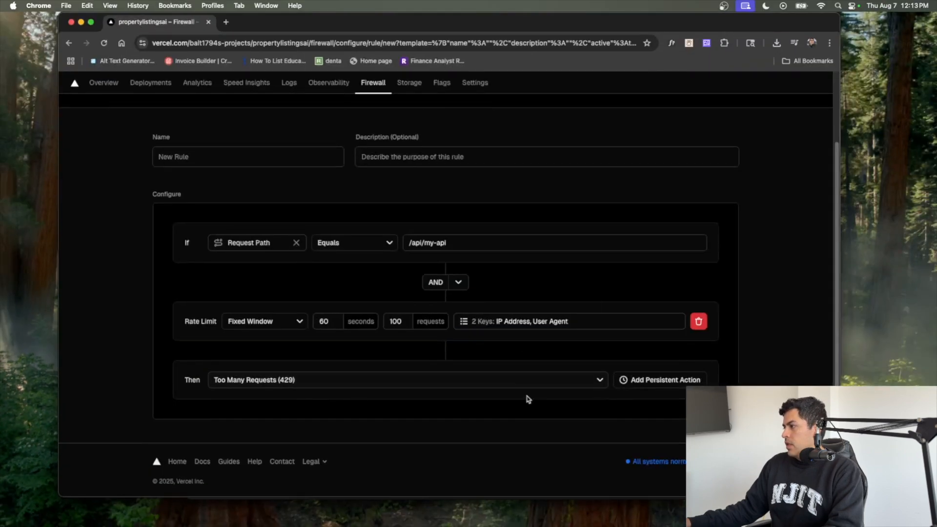
pyautogui.scroll(3, 507, 332)
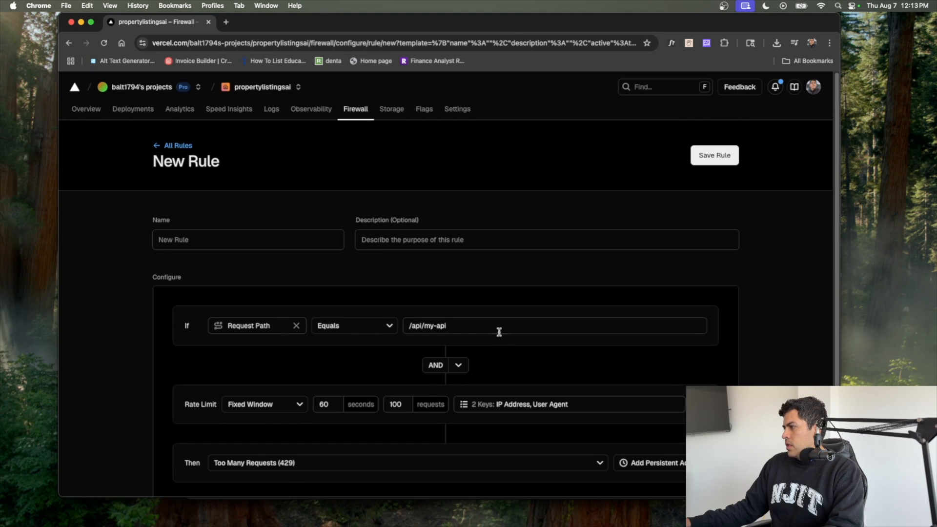
pyautogui.click(714, 155)
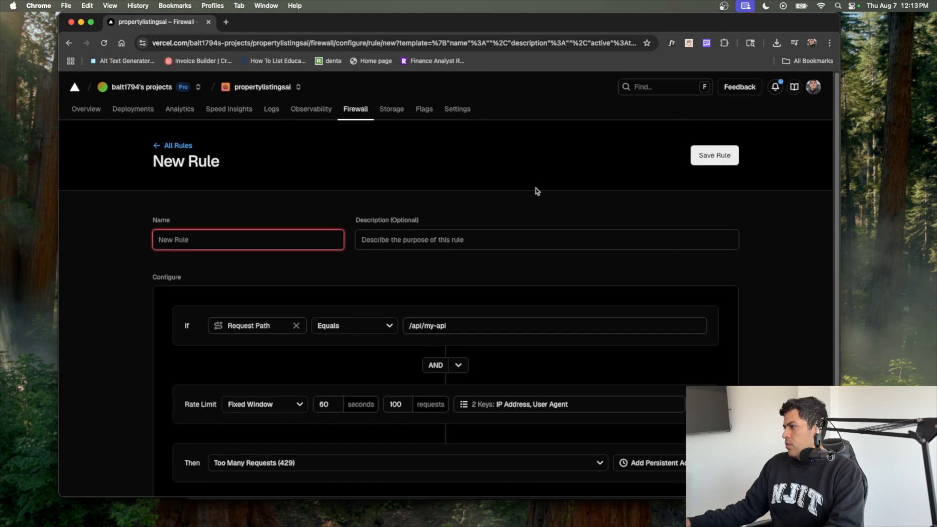
# Name the rate limit rule "Too many requestsq" and save it, accepting the rate limit pricing.
pyautogui.click(206, 240)
pyautogui.write('Too many requests')
pyautogui.press('Return')
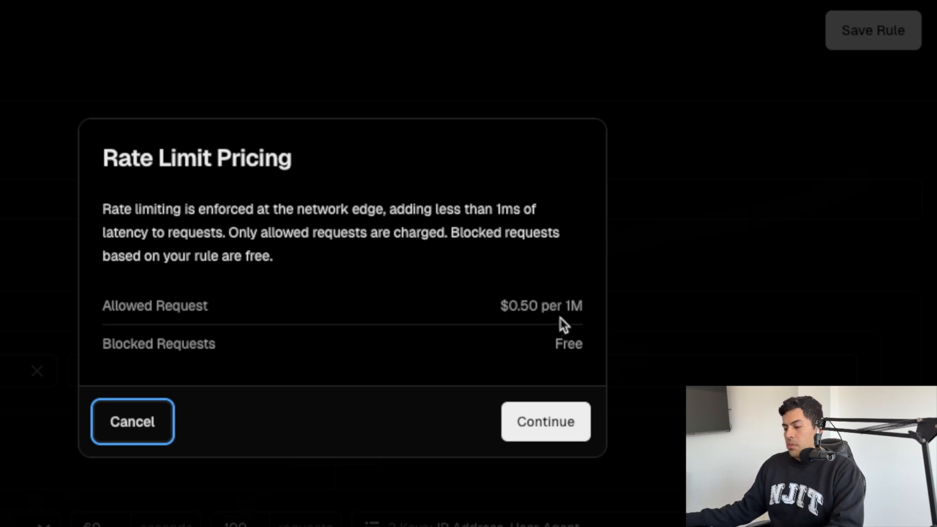
pyautogui.click(552, 423)
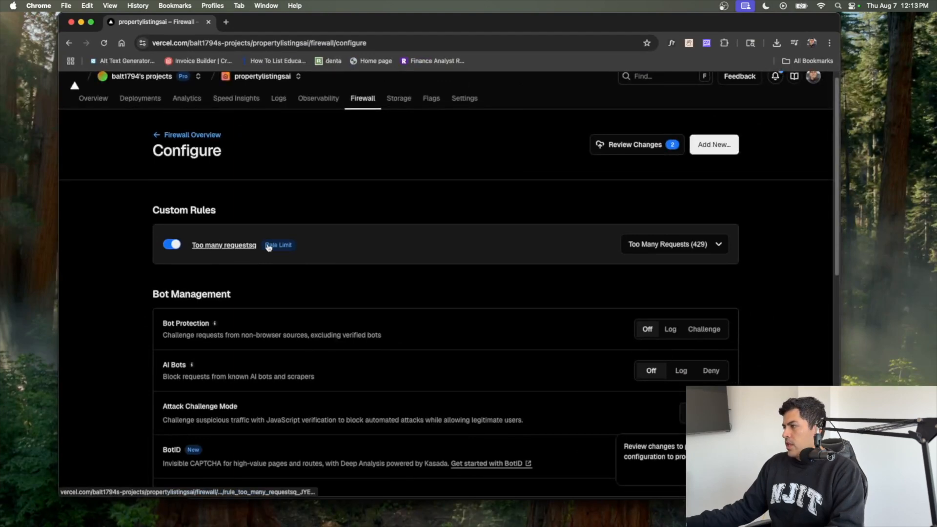
pyautogui.click(706, 250)
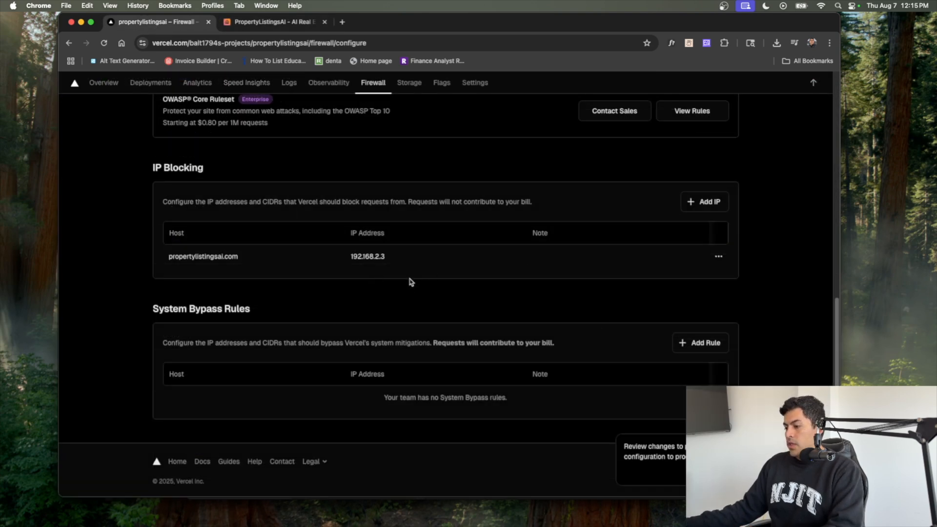
# Switch to the open PropertyListingsAI site and reload propertylistingsai.com to test the IP block.
pyautogui.click(294, 24)
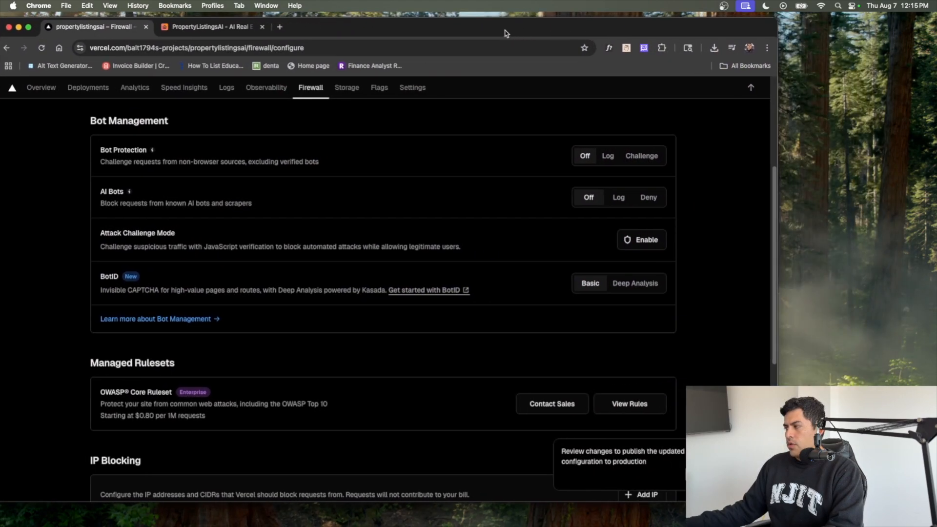
pyautogui.moveTo(506, 34); pyautogui.dragTo(418, 36)
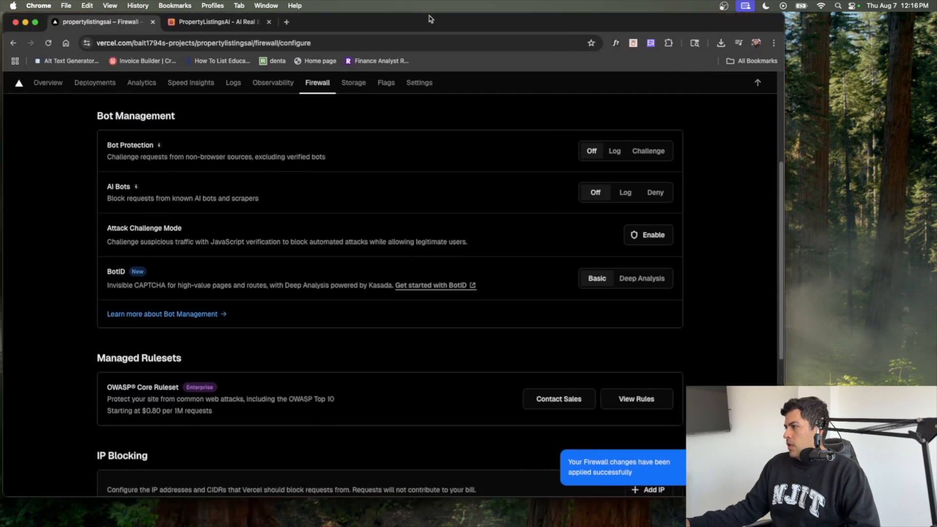
pyautogui.moveTo(456, 24); pyautogui.dragTo(440, 24)
pyautogui.click(229, 24)
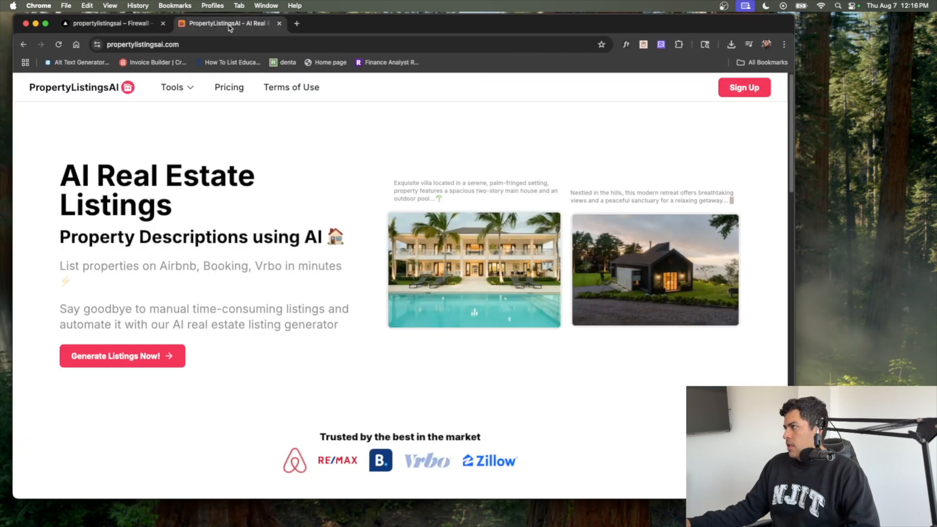
pyautogui.click(208, 45)
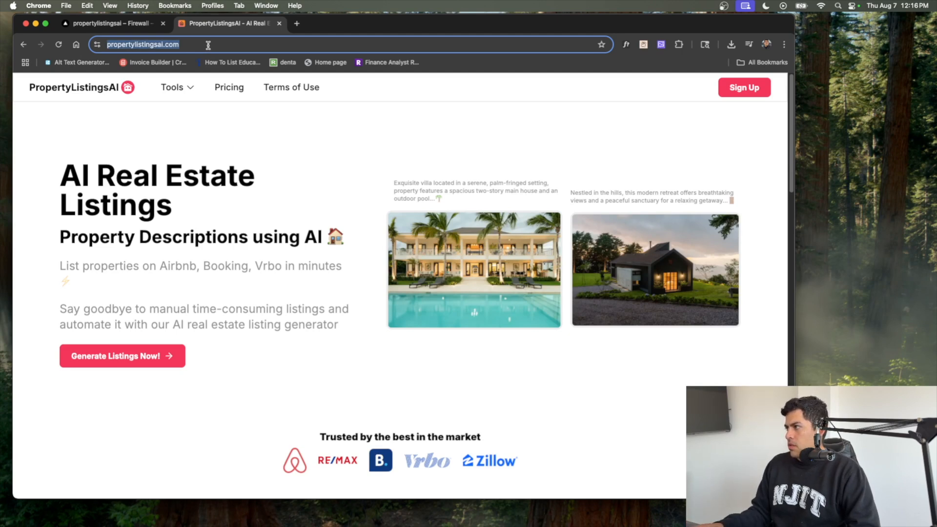
pyautogui.press('Return')
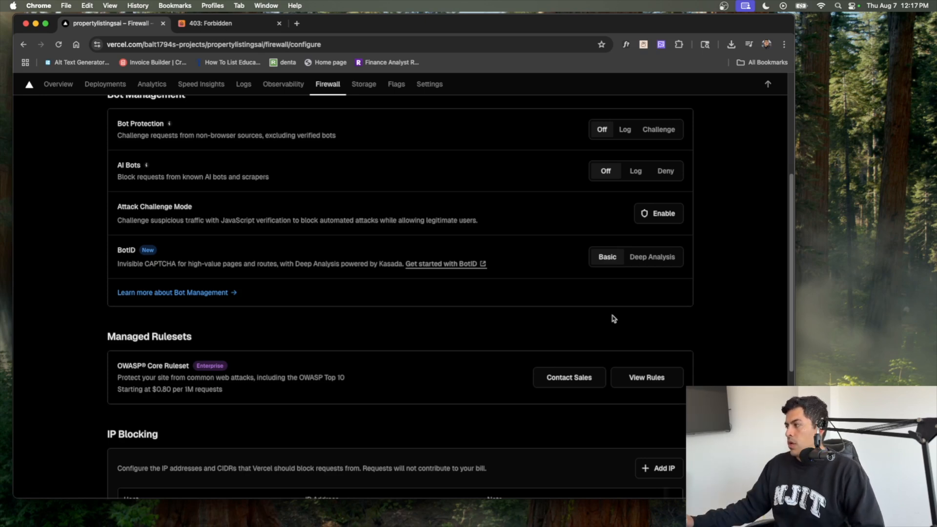
pyautogui.scroll(-1, 487, 311)
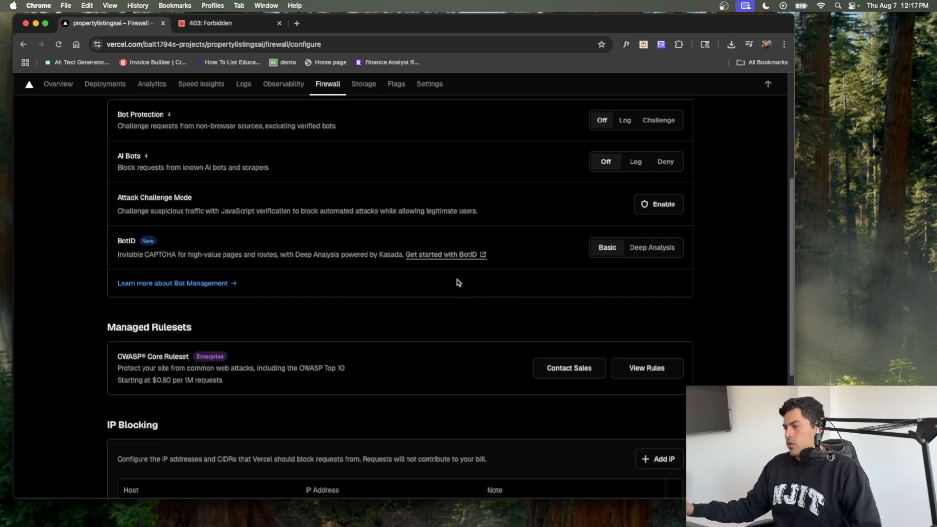
pyautogui.scroll(5, 503, 219)
pyautogui.scroll(3, 549, 191)
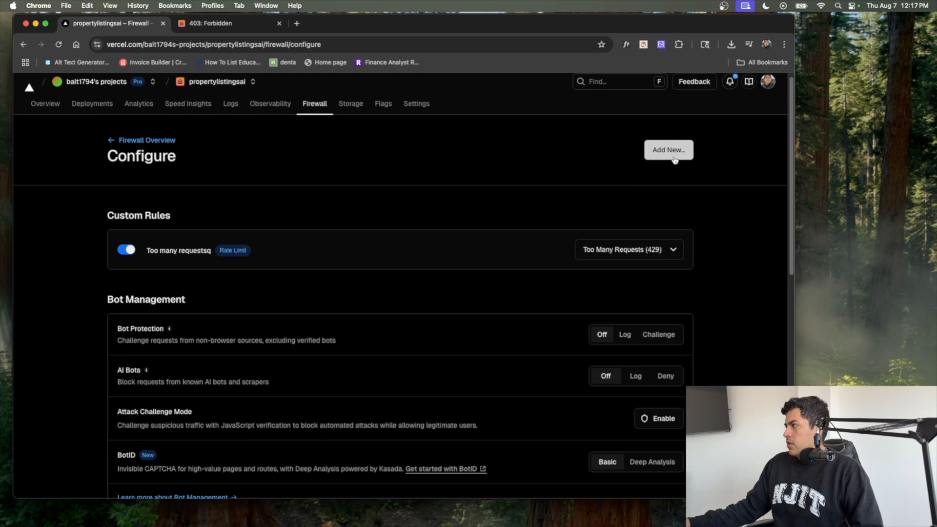
pyautogui.click(674, 159)
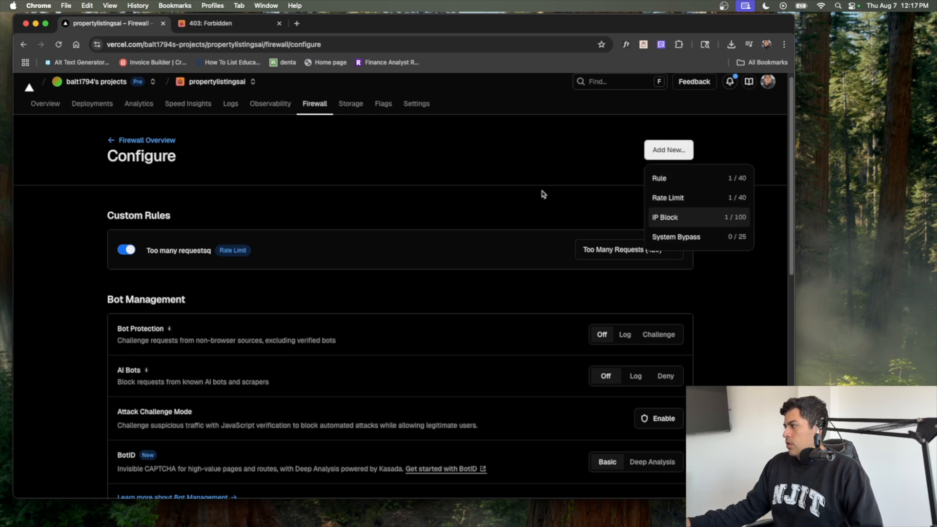
pyautogui.click(435, 201)
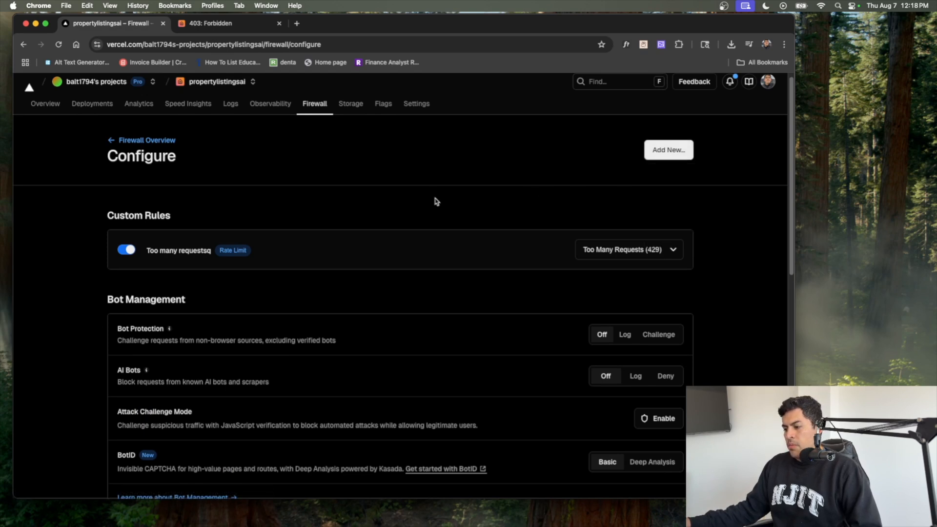